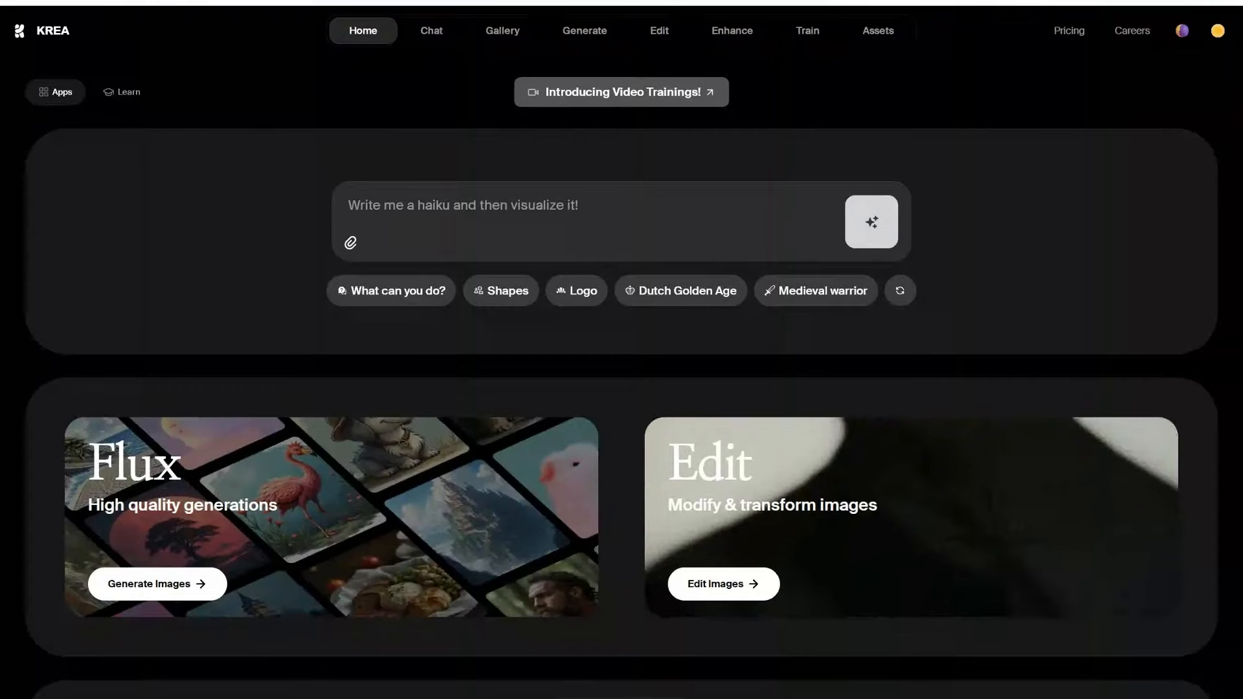
Step: Look over the Krea home page's tools and open the Flux image generator
{"action": "scroll", "coordinate": [269, 120], "scroll_direction": "down", "scroll_amount": 1}
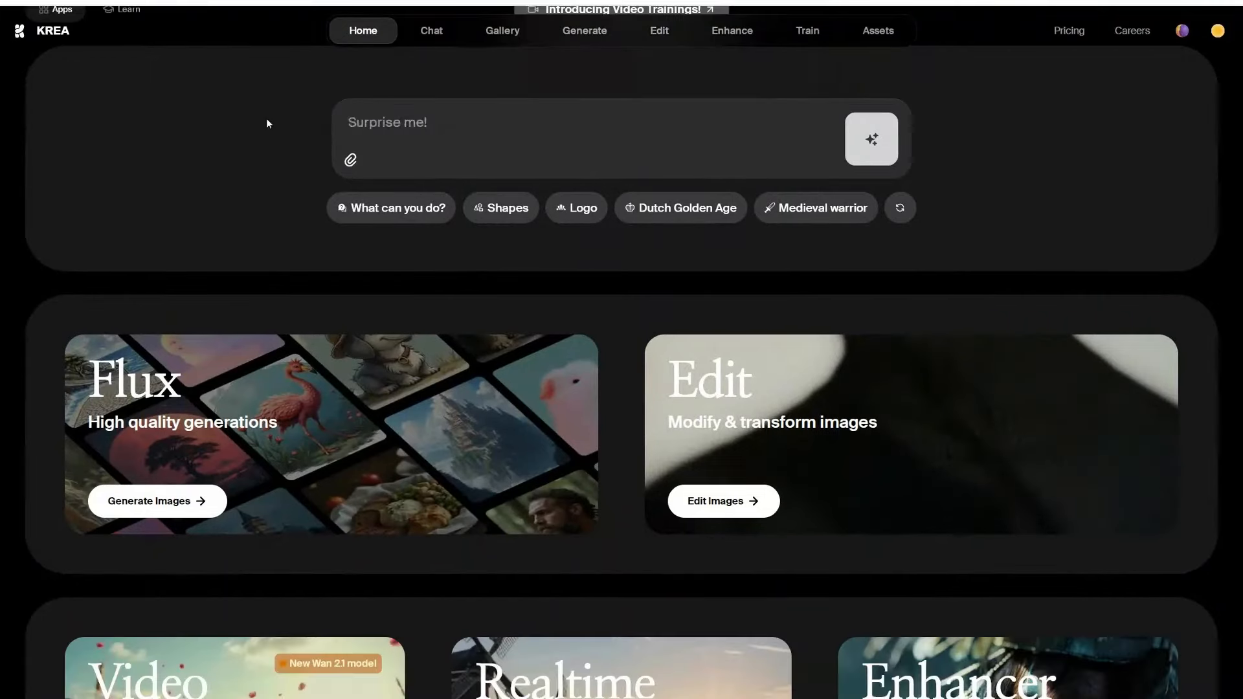
{"action": "scroll", "coordinate": [231, 200], "scroll_direction": "down", "scroll_amount": 4}
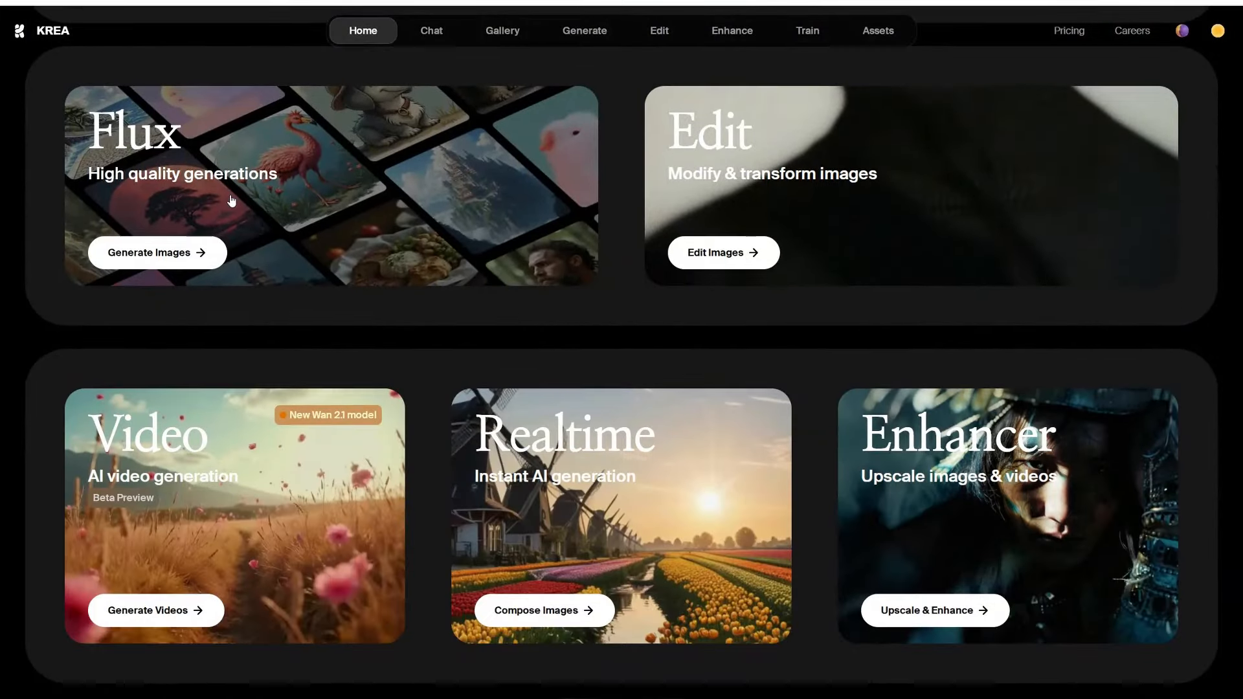
{"action": "scroll", "coordinate": [232, 201], "scroll_direction": "up", "scroll_amount": 5}
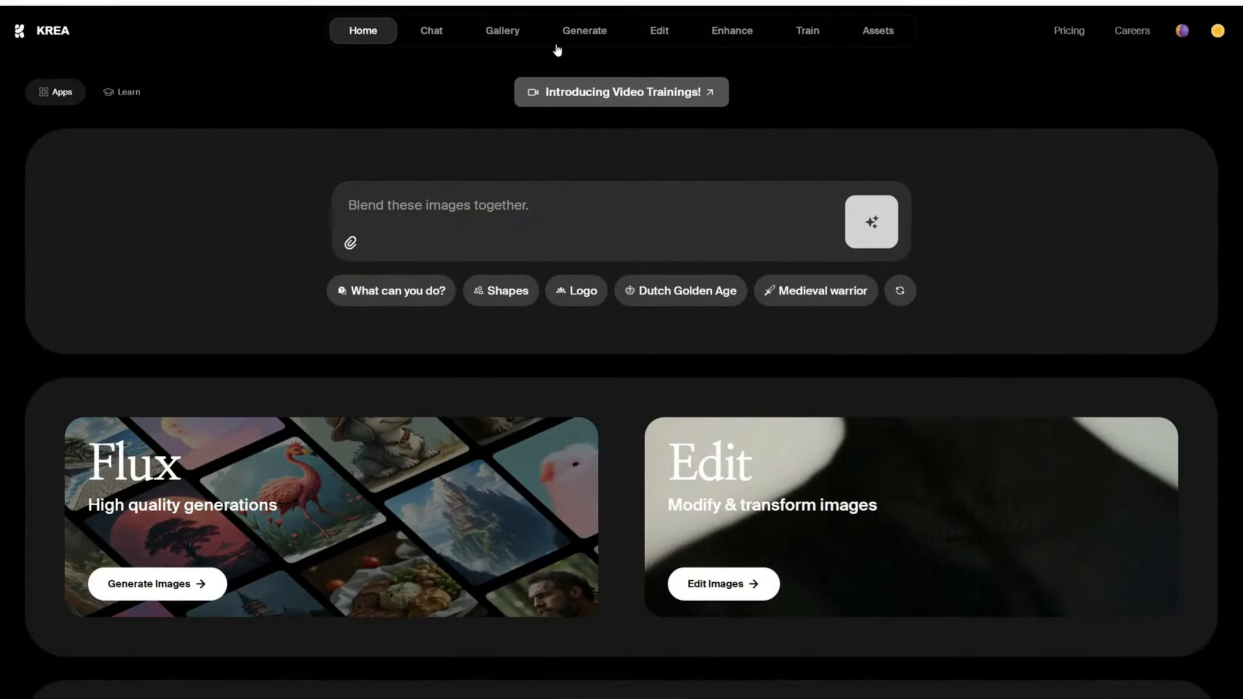
{"action": "mouse_move", "coordinate": [580, 34]}
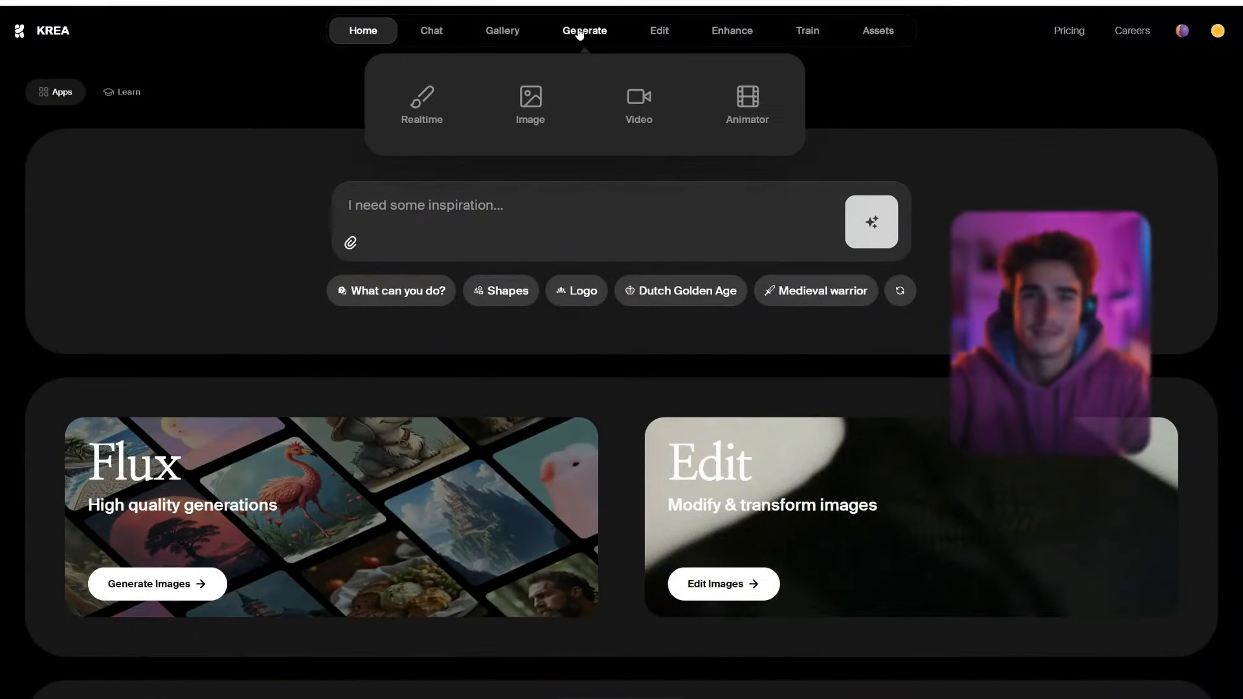
{"action": "left_click", "coordinate": [534, 113]}
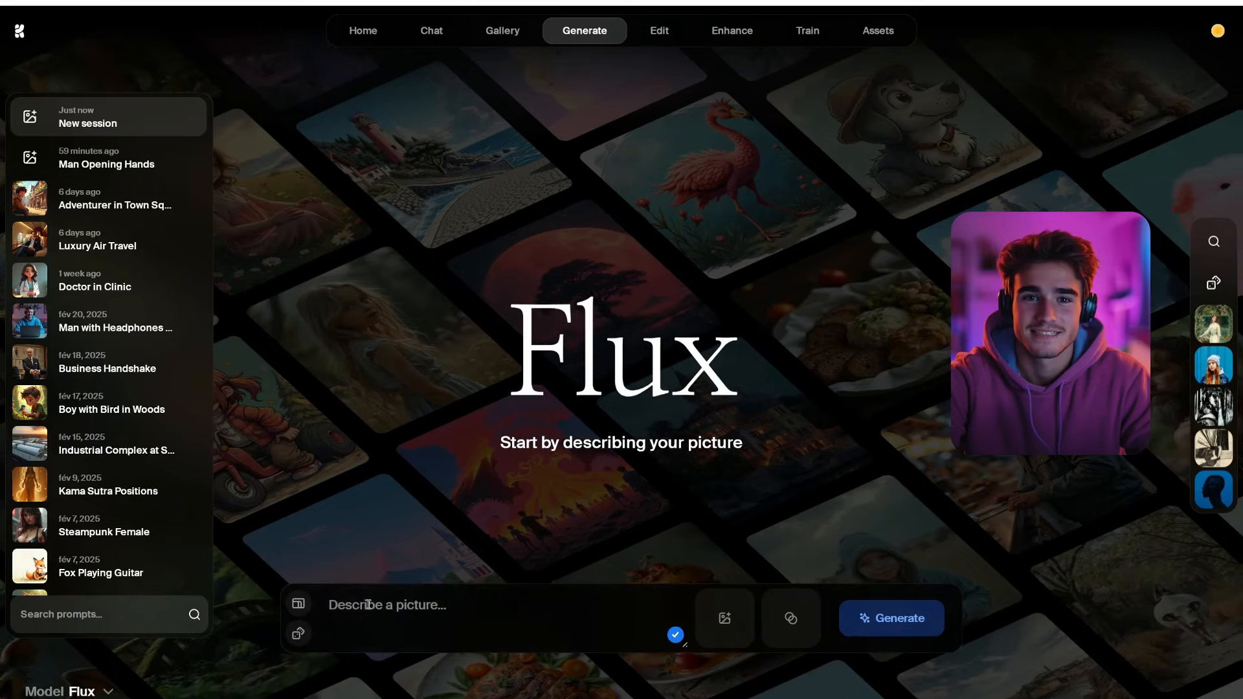
Step: Generate 16:9 images from the prompt describing a photorealistic 25-year-old man fitness coach standing in a modern, cozy gym club
{"action": "key", "text": "ctrl+v"}
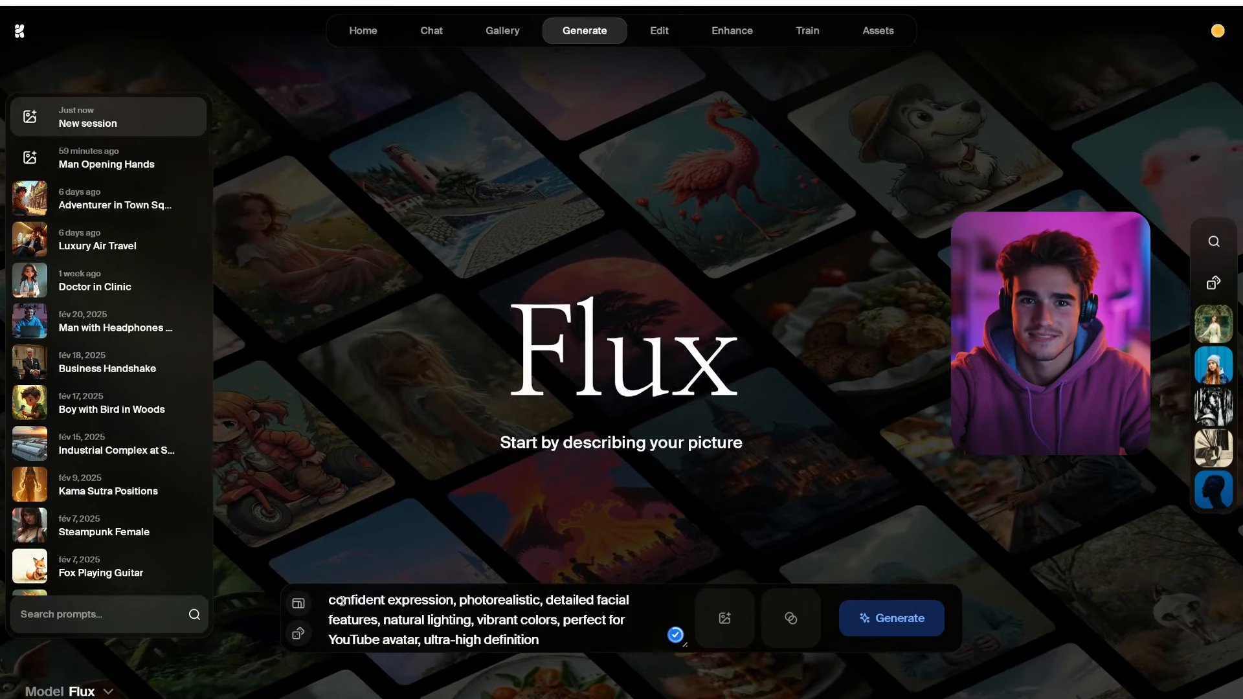
{"action": "left_click", "coordinate": [300, 609]}
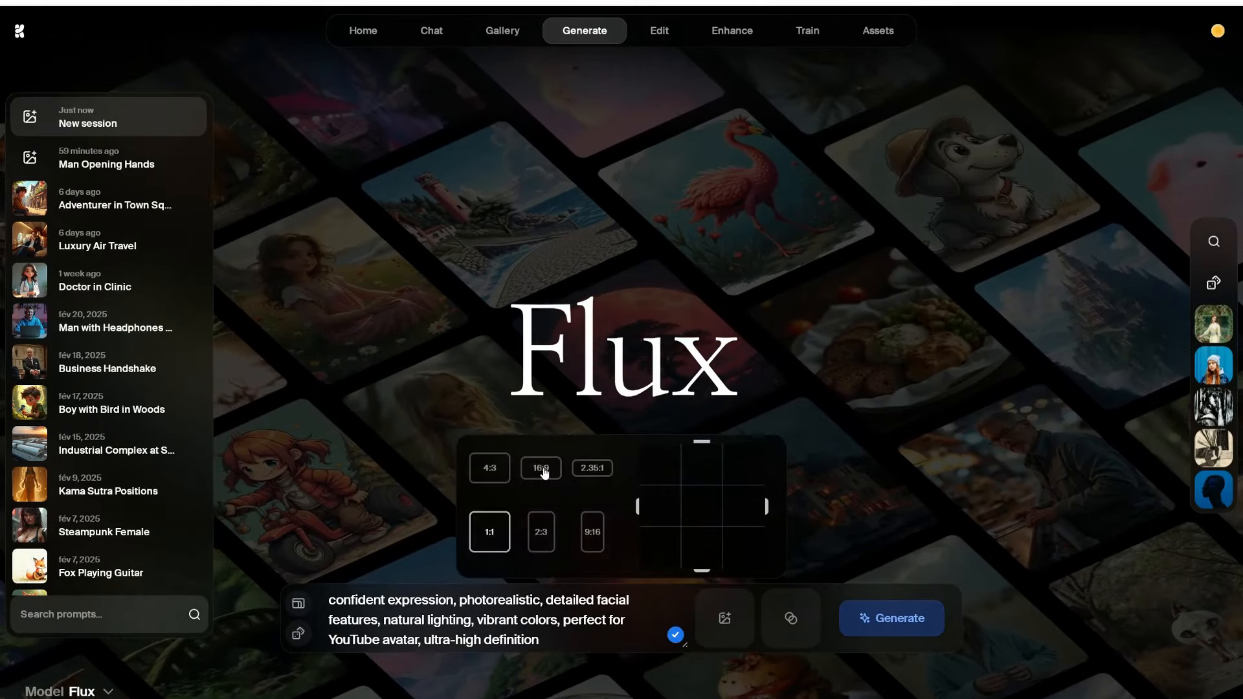
{"action": "left_click", "coordinate": [543, 470]}
{"action": "left_click", "coordinate": [896, 625]}
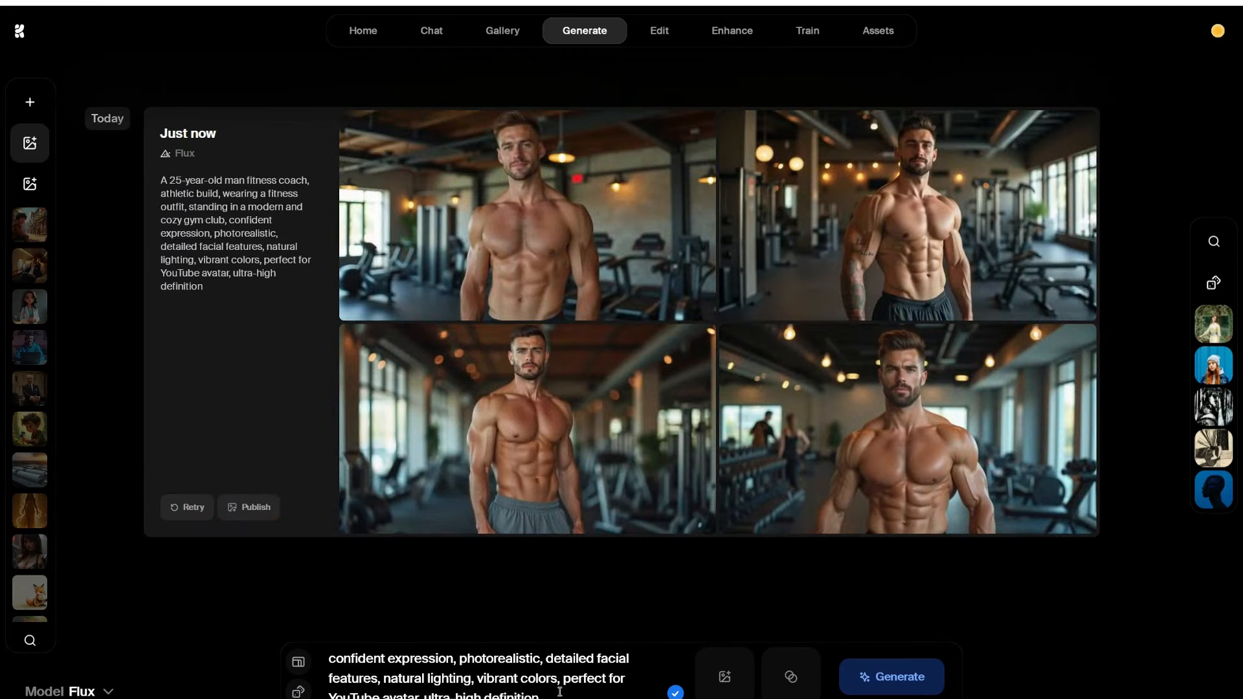
Step: Generate another batch of the man fitness coach, plus images of a 23-year-old woman fitness coach in trendy sportswear
{"action": "scroll", "coordinate": [544, 677], "scroll_direction": "up", "scroll_amount": 2}
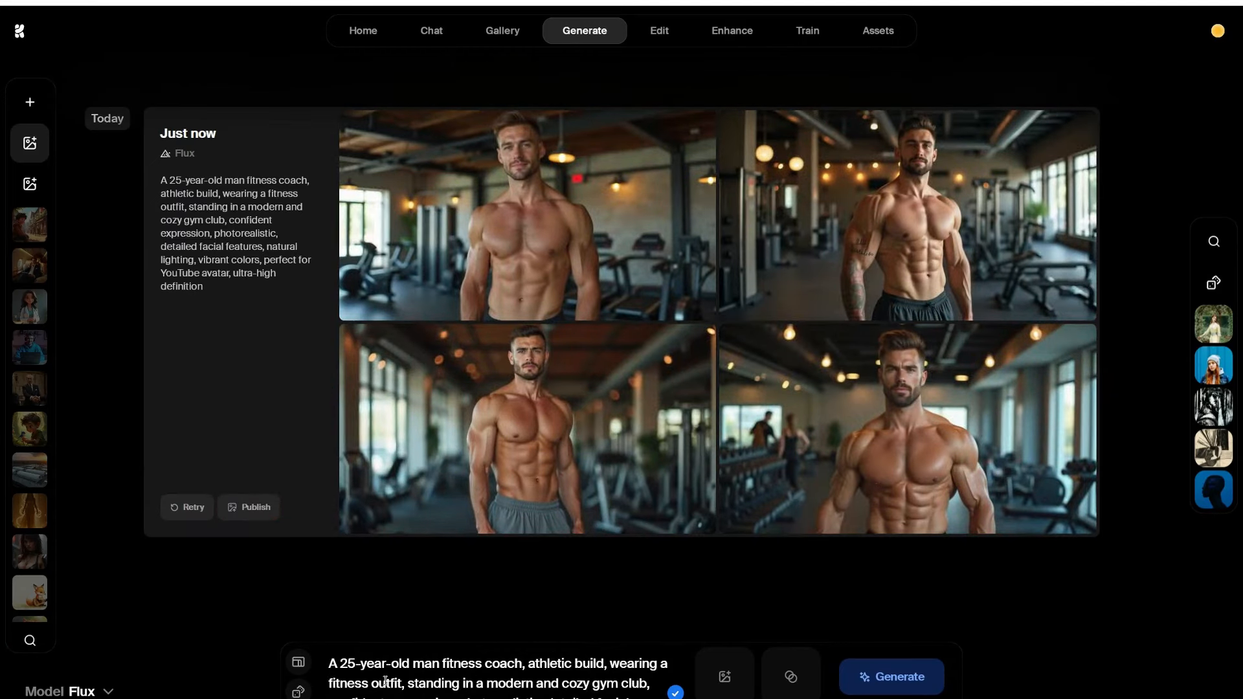
{"action": "left_click", "coordinate": [895, 677]}
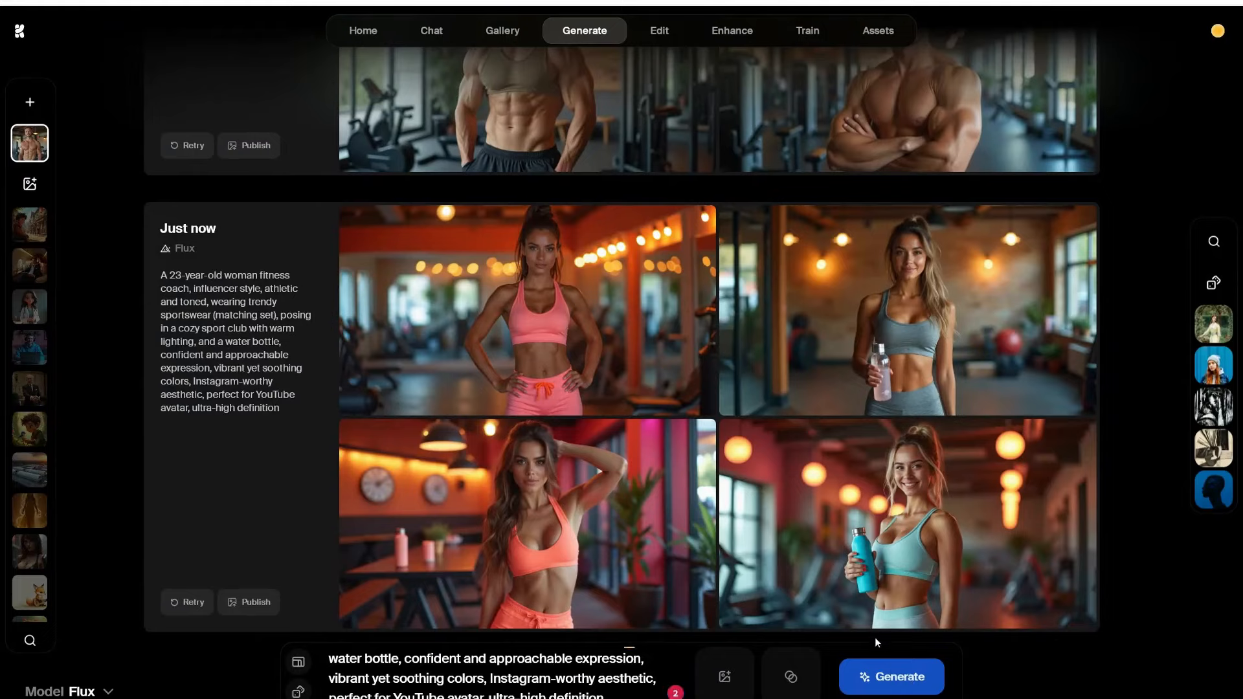
{"action": "left_click", "coordinate": [918, 691]}
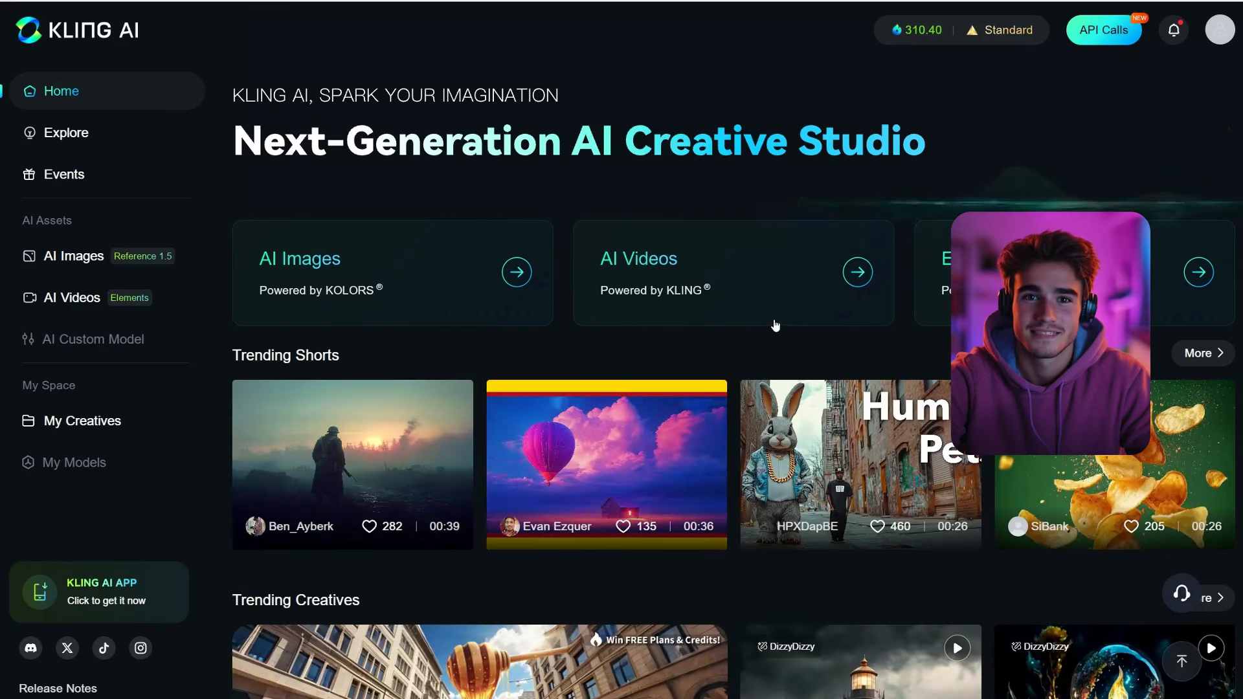
Step: In Kling AI, generate a 5s Professional Mode video from the male coach image with "Avatar talking, simple gesture, confident coach expression"
{"action": "left_click", "coordinate": [73, 301]}
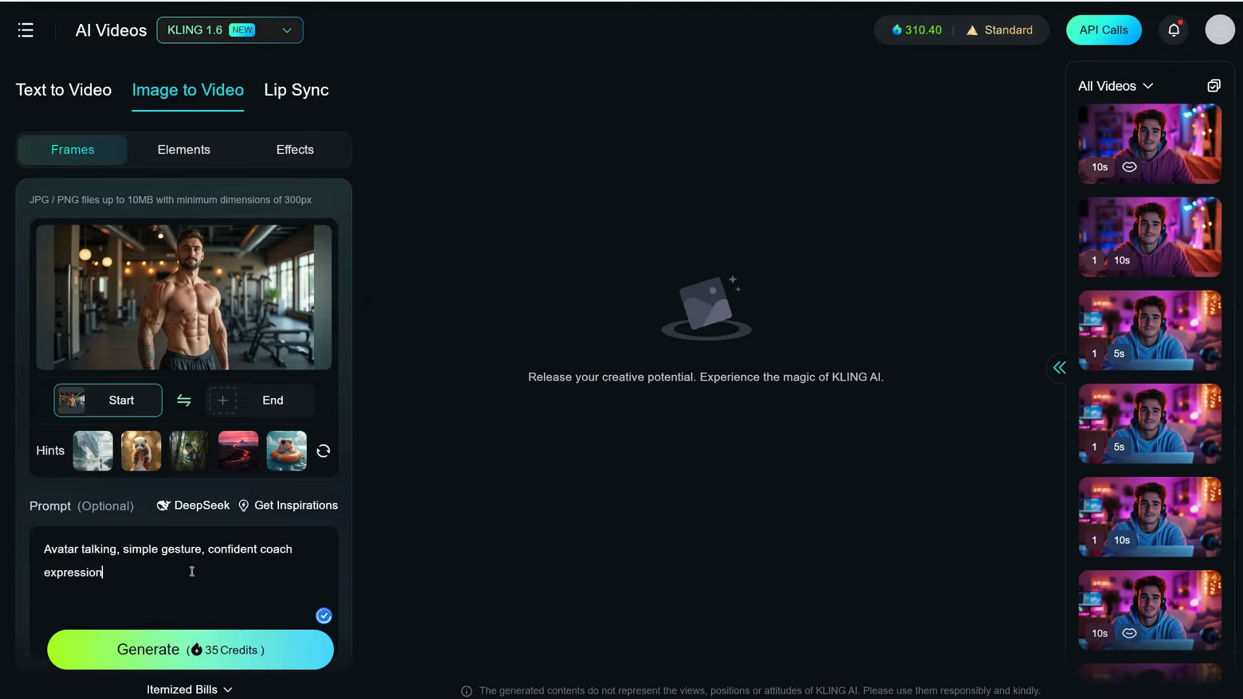
{"action": "scroll", "coordinate": [352, 553], "scroll_direction": "down", "scroll_amount": 6}
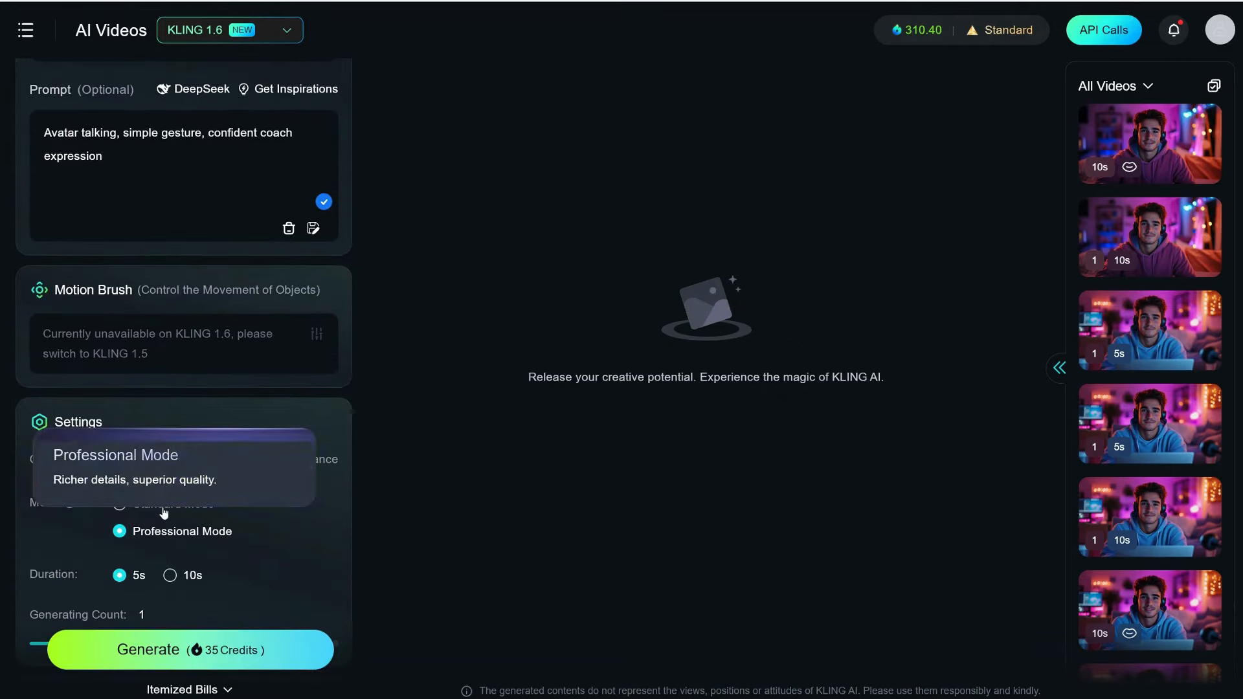
{"action": "left_click", "coordinate": [164, 515]}
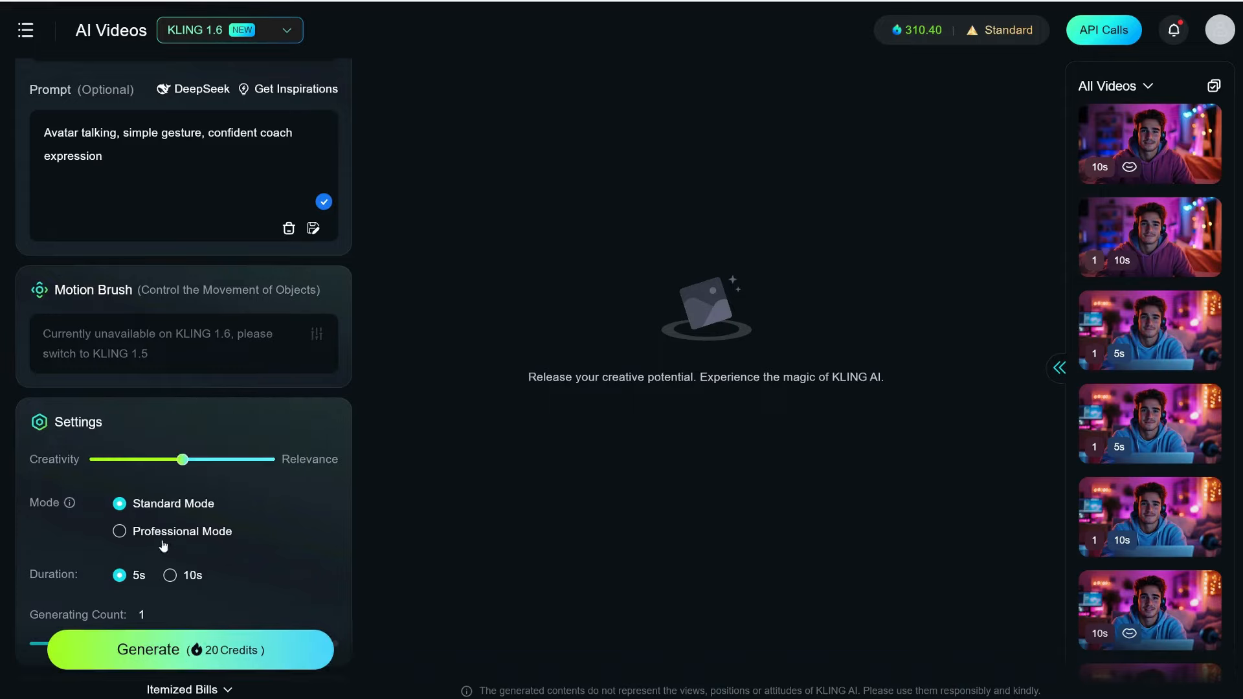
{"action": "left_click", "coordinate": [161, 532]}
{"action": "left_click", "coordinate": [173, 651]}
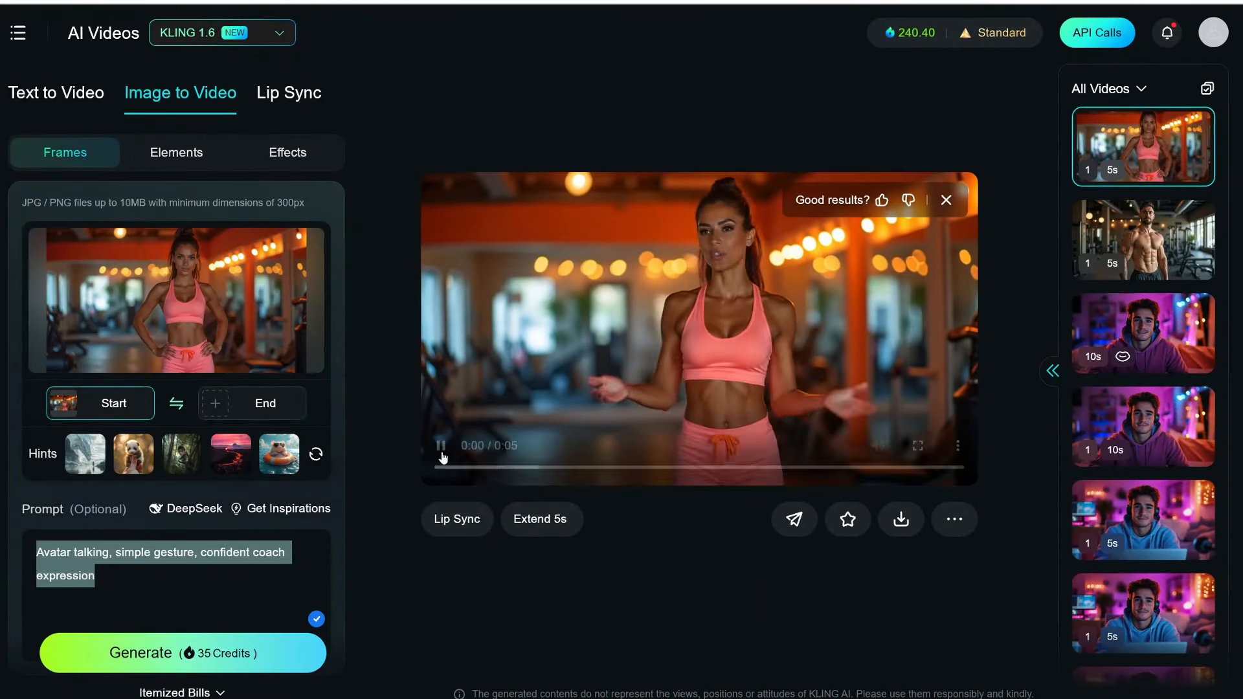
Step: Replace the woman coach clip's prompt with text describing the avatar speaking, sitting into yoga position and demonstrating an exercise
{"action": "left_click", "coordinate": [96, 572]}
{"action": "mouse_move", "coordinate": [224, 287]}
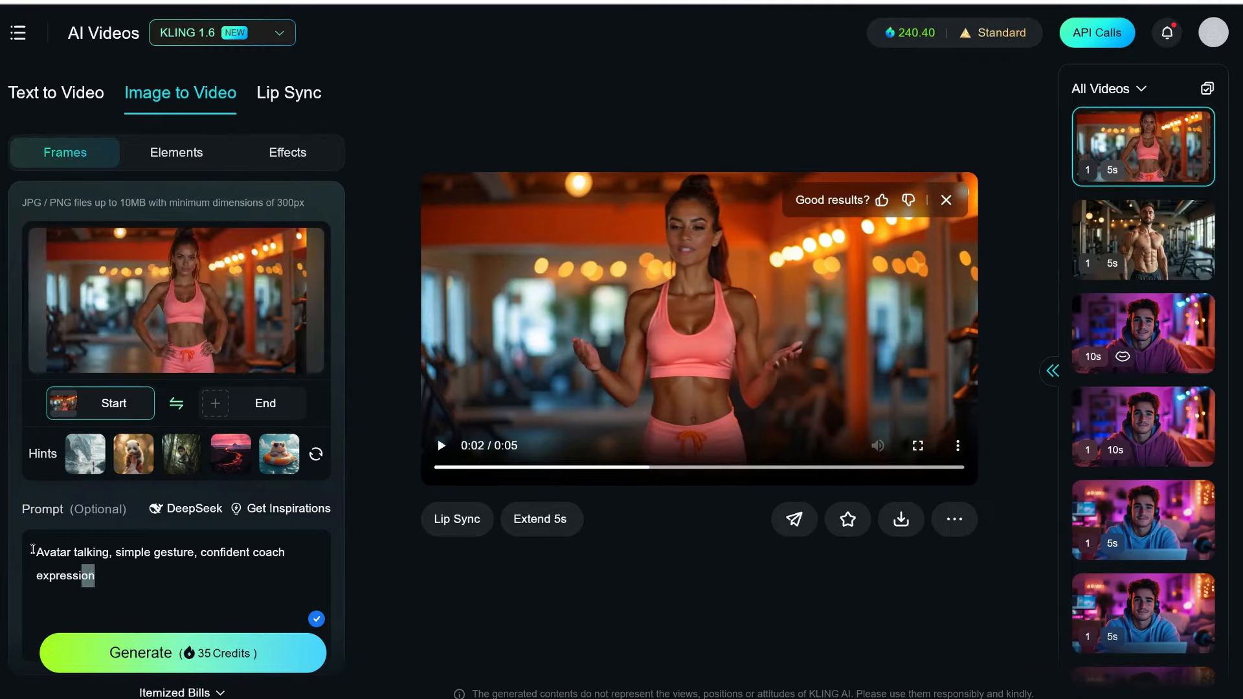
{"action": "left_click_drag", "start_coordinate": [32, 549], "coordinate": [32, 549]}
{"action": "key", "text": "ctrl+c"}
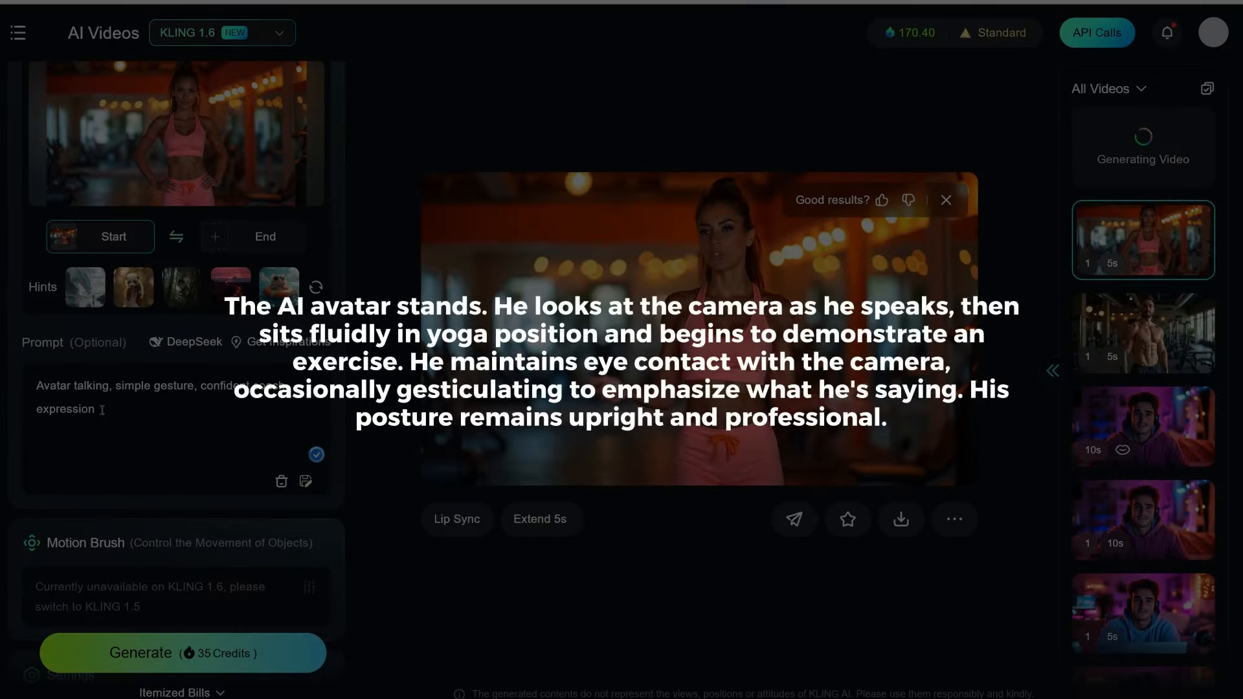
{"action": "left_click_drag", "start_coordinate": [30, 388], "coordinate": [33, 385]}
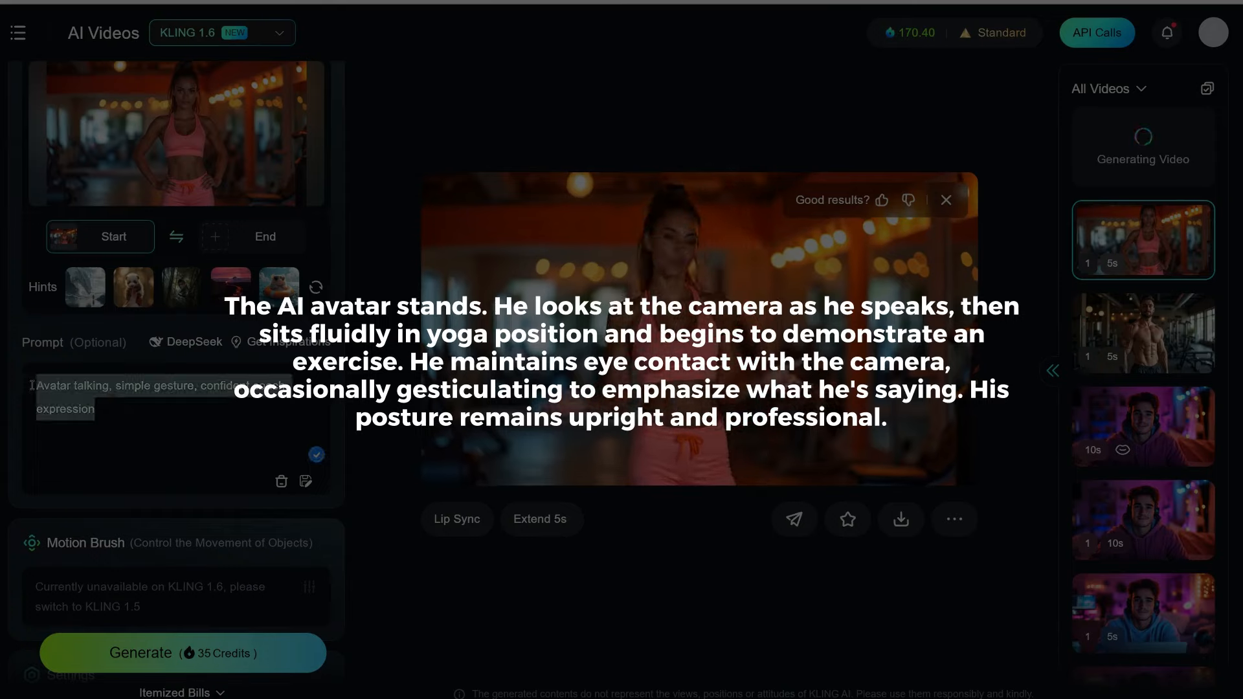
{"action": "key", "text": "ctrl+v"}
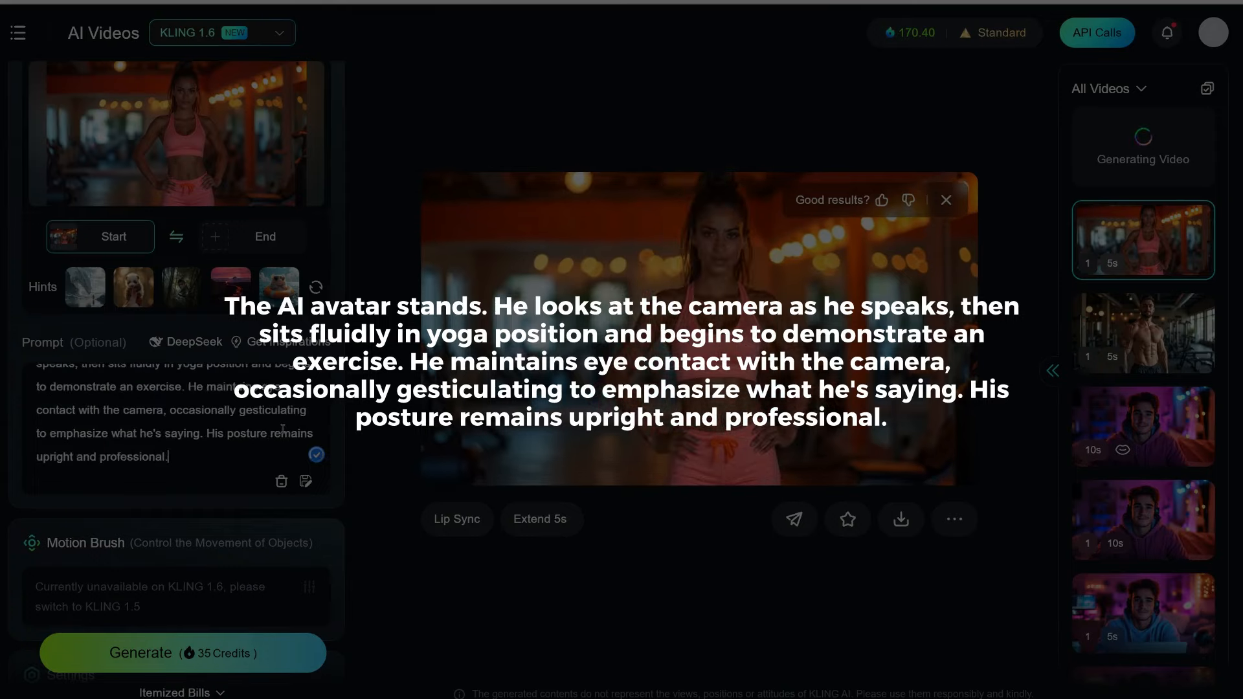
Step: Set the yoga video's duration to 10s and generate it
{"action": "scroll", "coordinate": [312, 516], "scroll_direction": "down", "scroll_amount": 4}
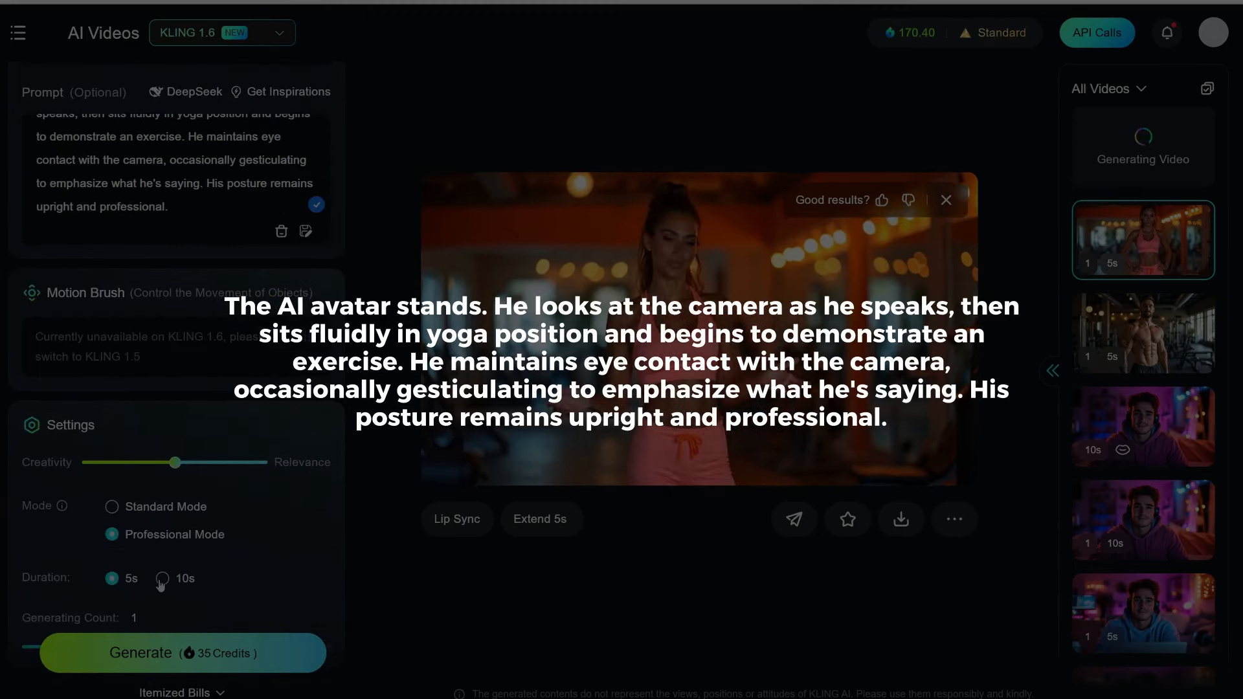
{"action": "left_click", "coordinate": [162, 579]}
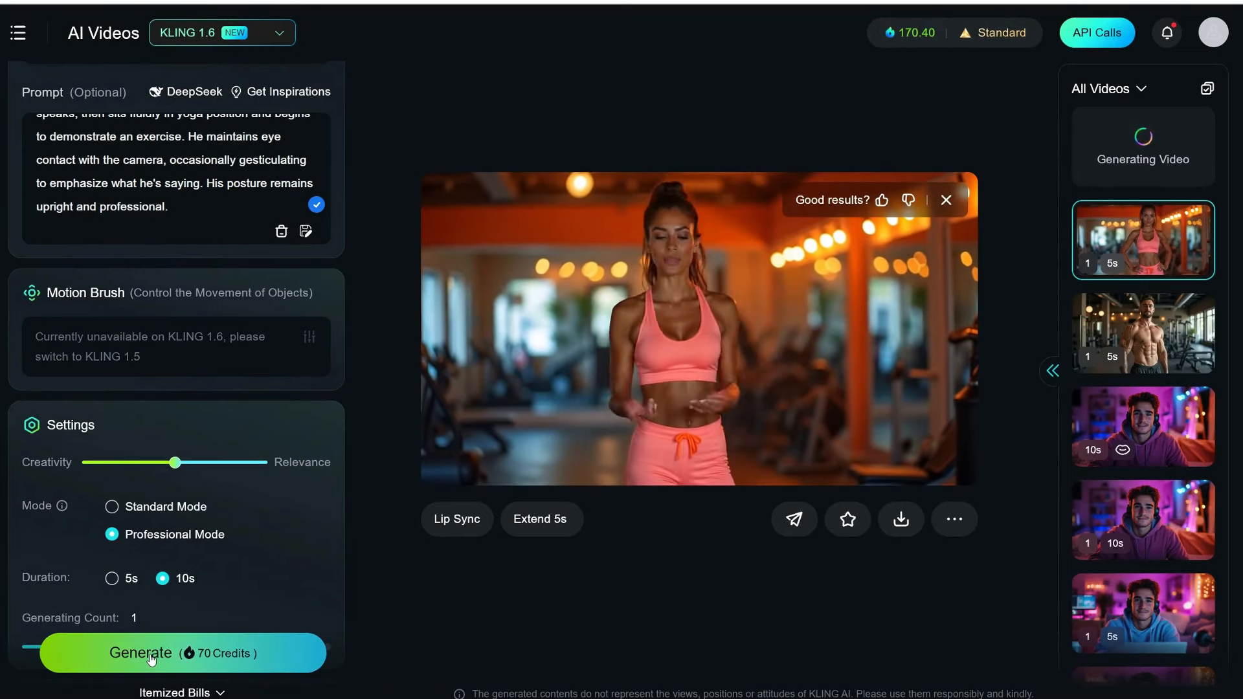
{"action": "left_click", "coordinate": [151, 659]}
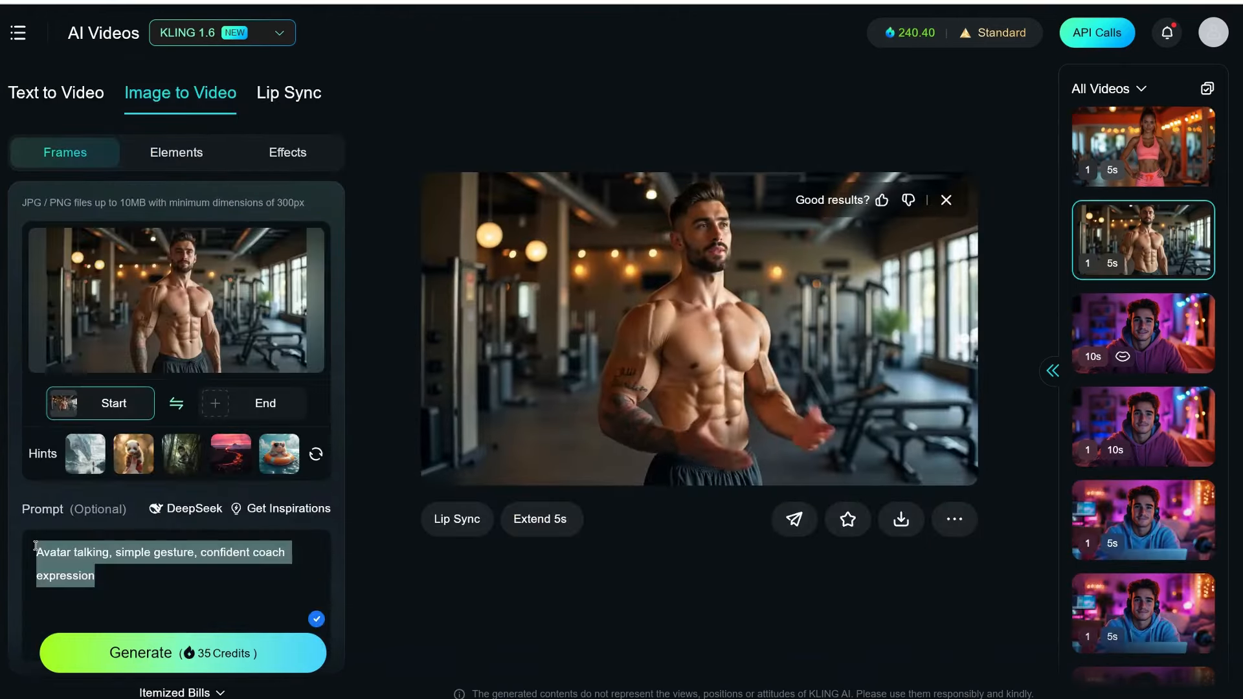
Step: Replace the male coach clip's prompt with the push-ups demonstration text and set its duration to 10s
{"action": "key", "text": "ctrl+v"}
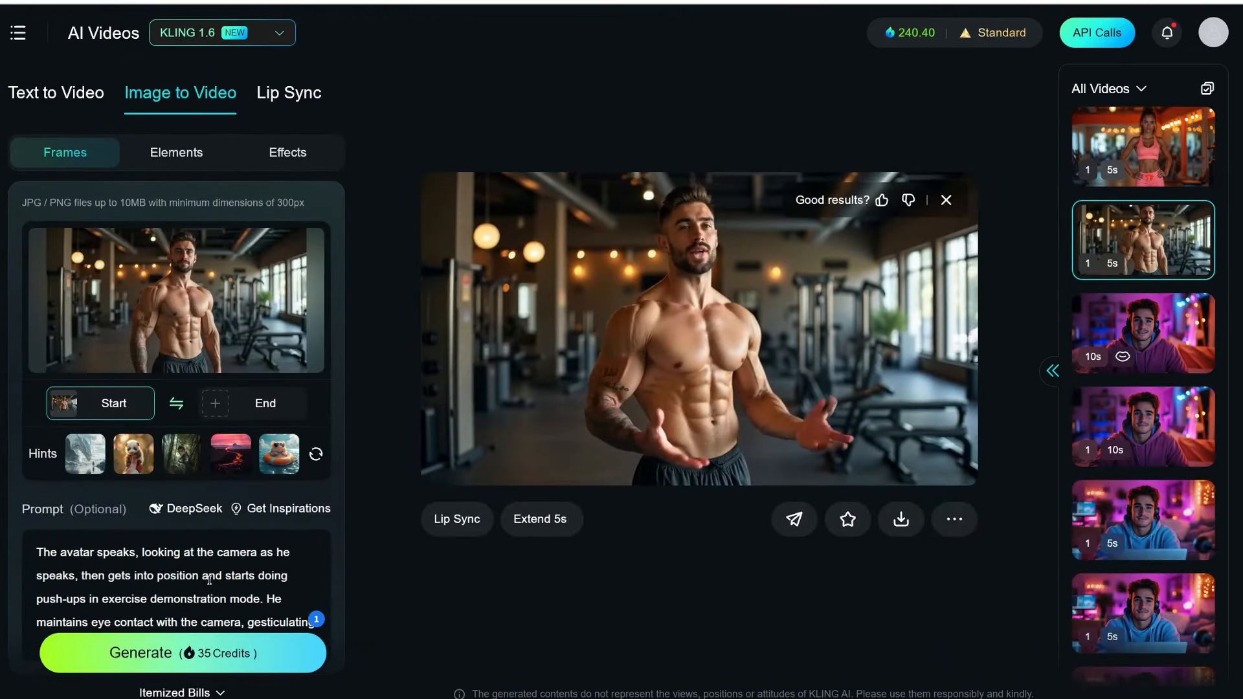
{"action": "scroll", "coordinate": [298, 507], "scroll_direction": "down", "scroll_amount": 8}
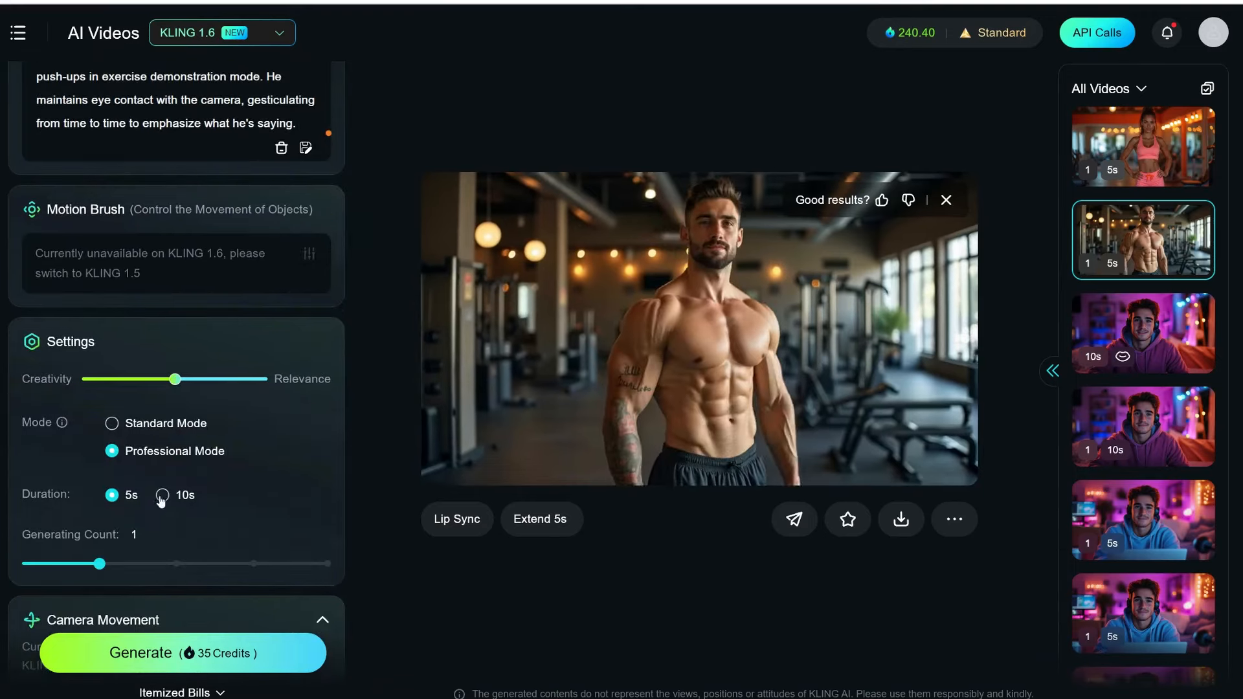
{"action": "left_click", "coordinate": [185, 495]}
Step: Replace the push-ups text in the woman coach clip's prompt with "Avatar talking, simple gesture, confident coach expression" and select it
{"action": "scroll", "coordinate": [232, 504], "scroll_direction": "up", "scroll_amount": 4}
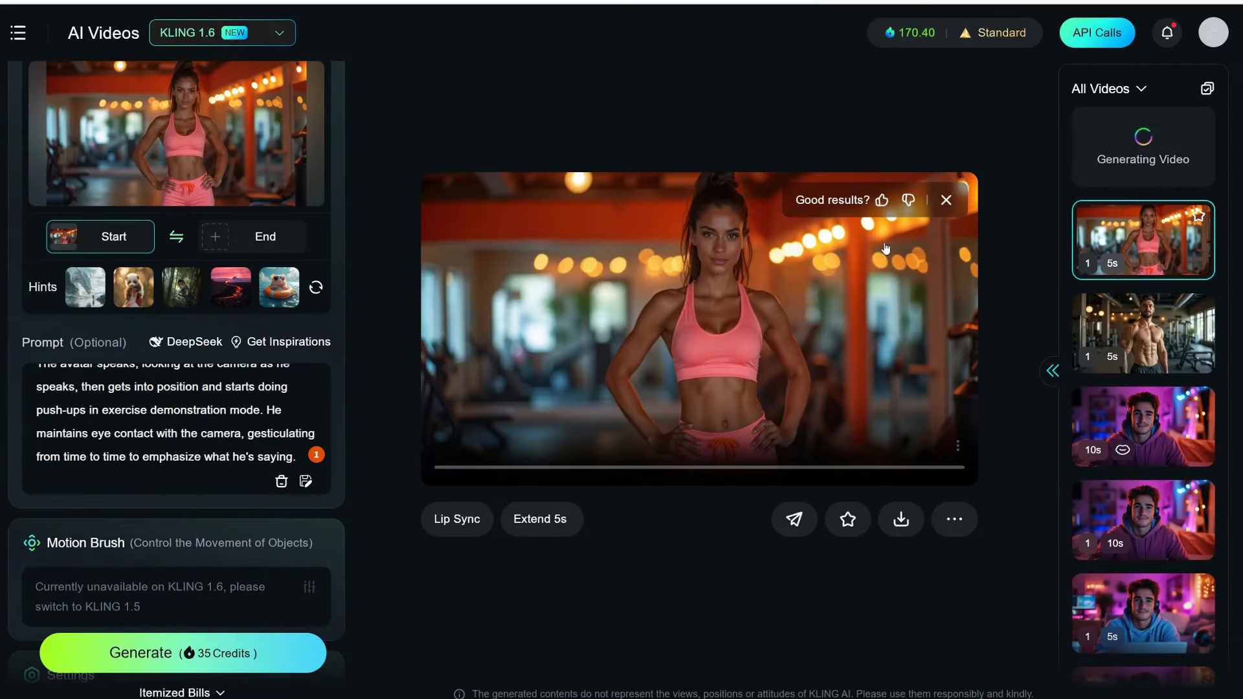
{"action": "key", "text": "ctrl+a"}
{"action": "key", "text": "ctrl+v"}
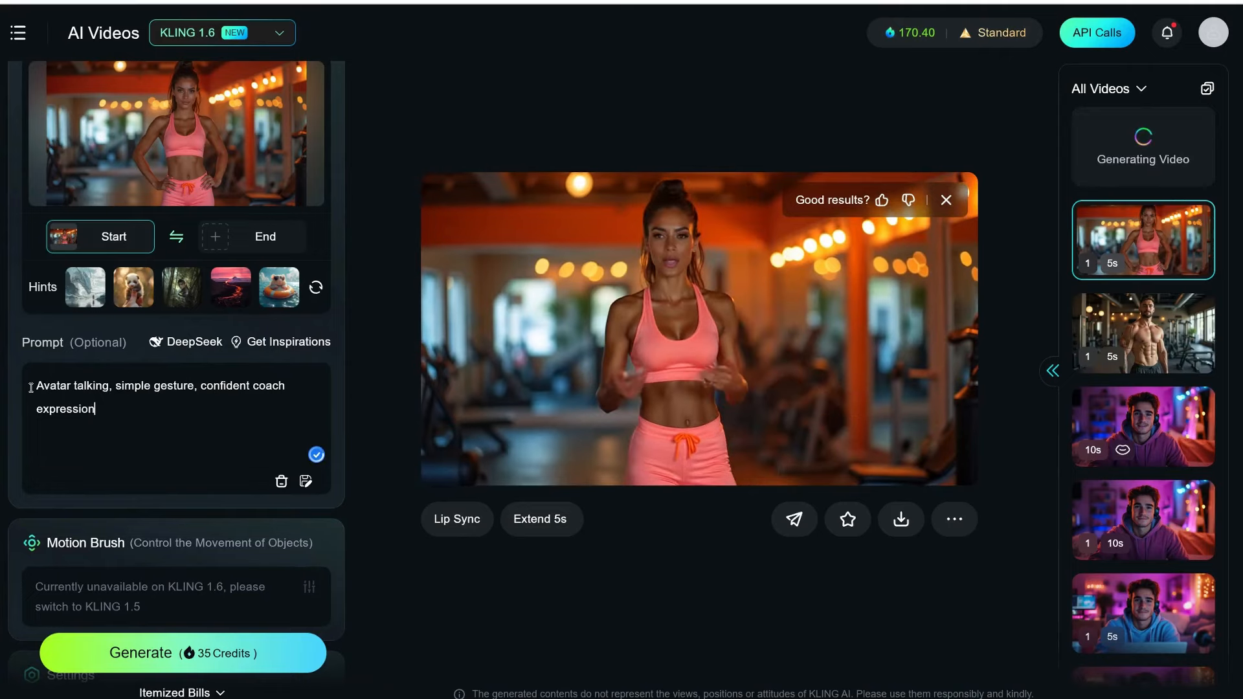
{"action": "key", "text": "ctrl+a"}
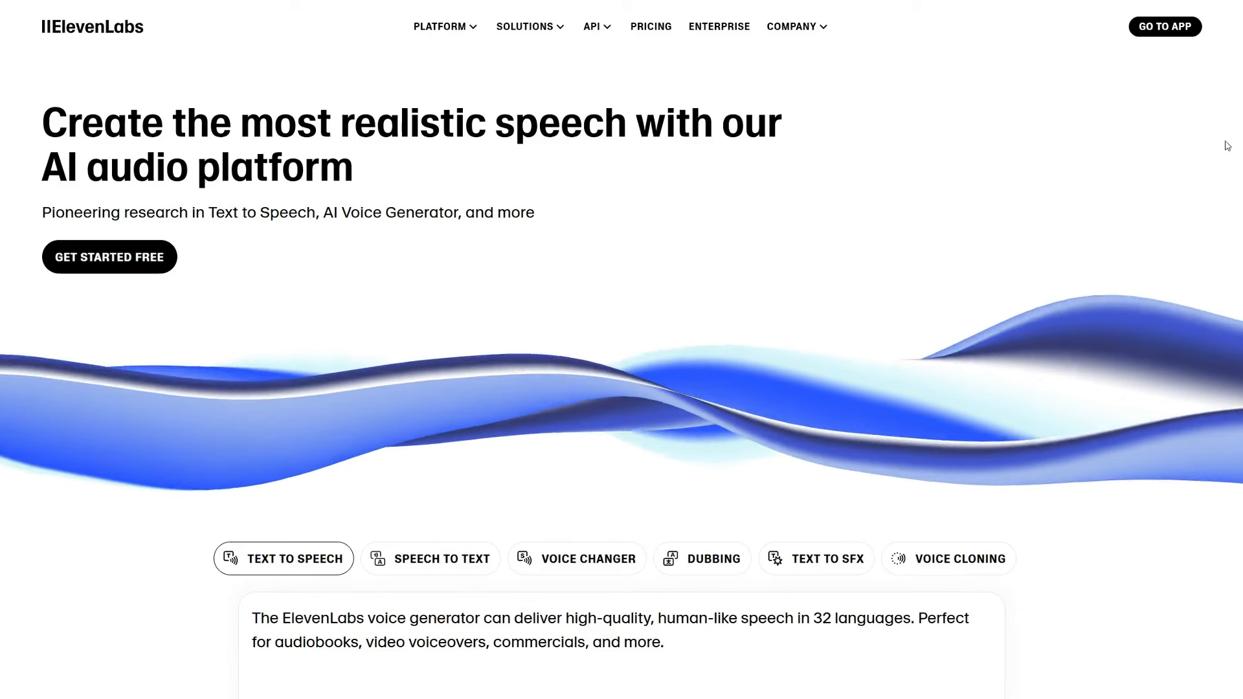
Step: Look through the ElevenLabs home page for its text-to-speech voice generator and other audio tools
{"action": "scroll", "coordinate": [621, 350], "scroll_direction": "down", "scroll_amount": 8}
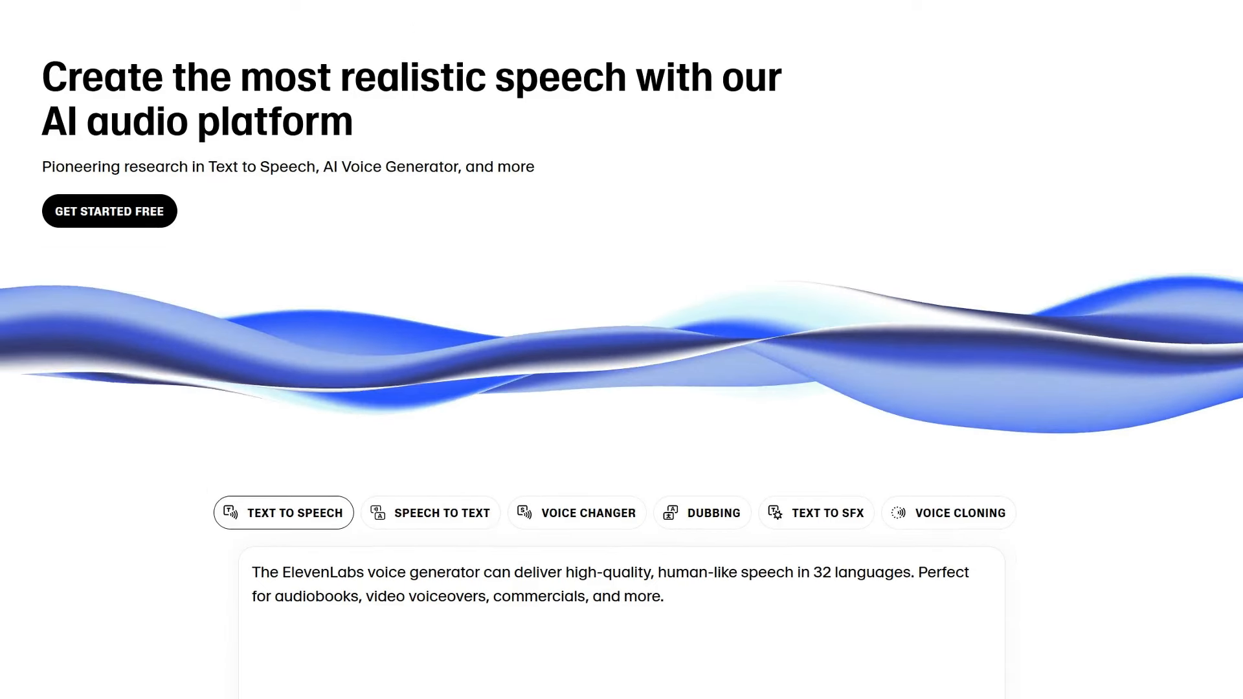
{"action": "scroll", "coordinate": [622, 350], "scroll_direction": "down", "scroll_amount": 14}
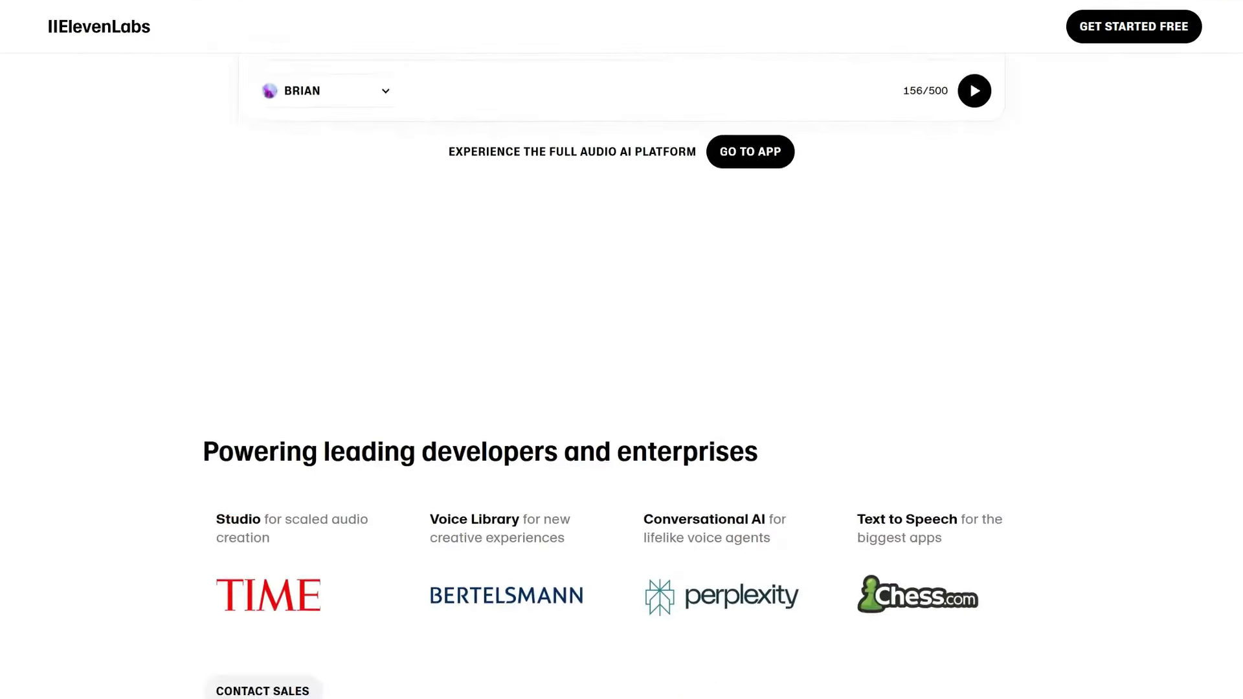
{"action": "scroll", "coordinate": [622, 349], "scroll_direction": "down", "scroll_amount": 20}
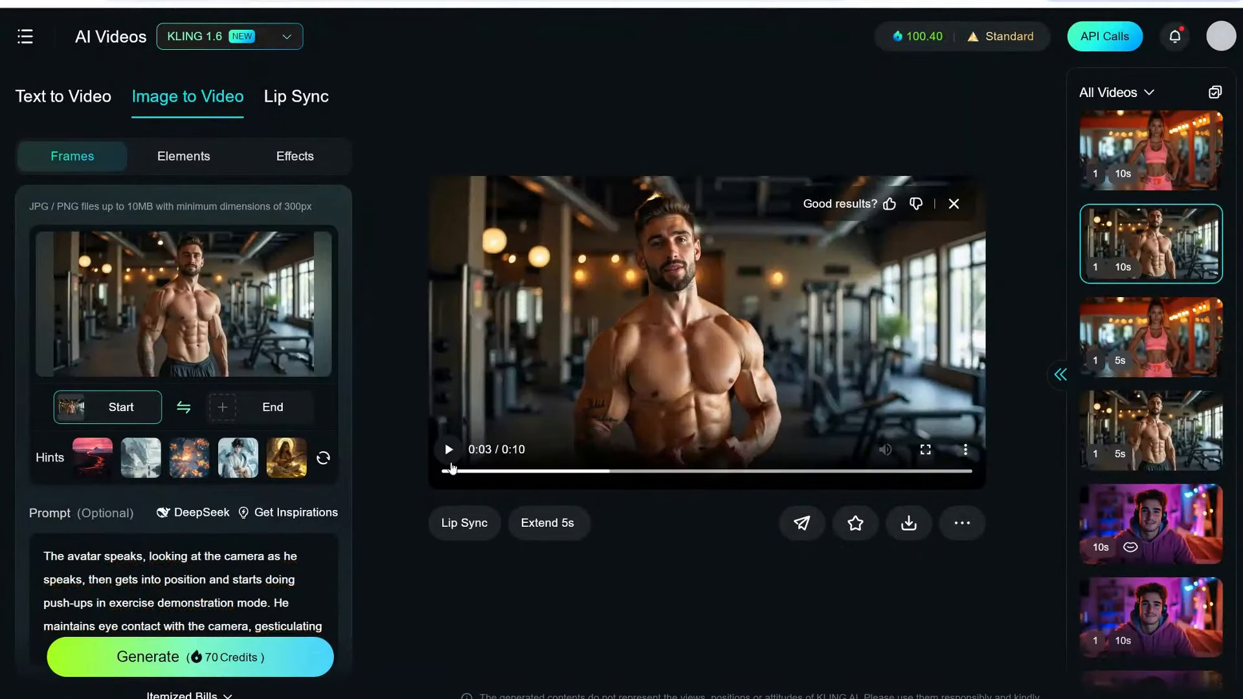
Step: Set up Lip Sync in Kling AI for the male coach's 10s video with the uploaded ElevenLabs MP3, cropped to 10 seconds
{"action": "left_click", "coordinate": [465, 524]}
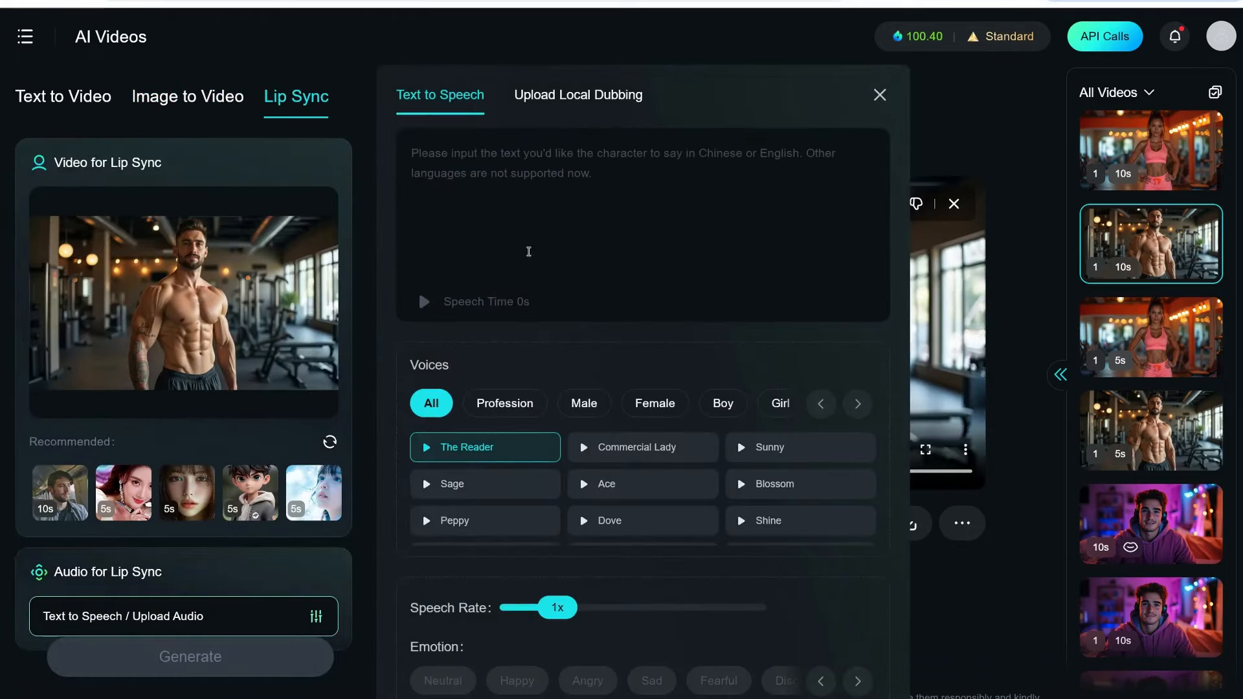
{"action": "left_click", "coordinate": [578, 95]}
{"action": "left_click", "coordinate": [454, 286]}
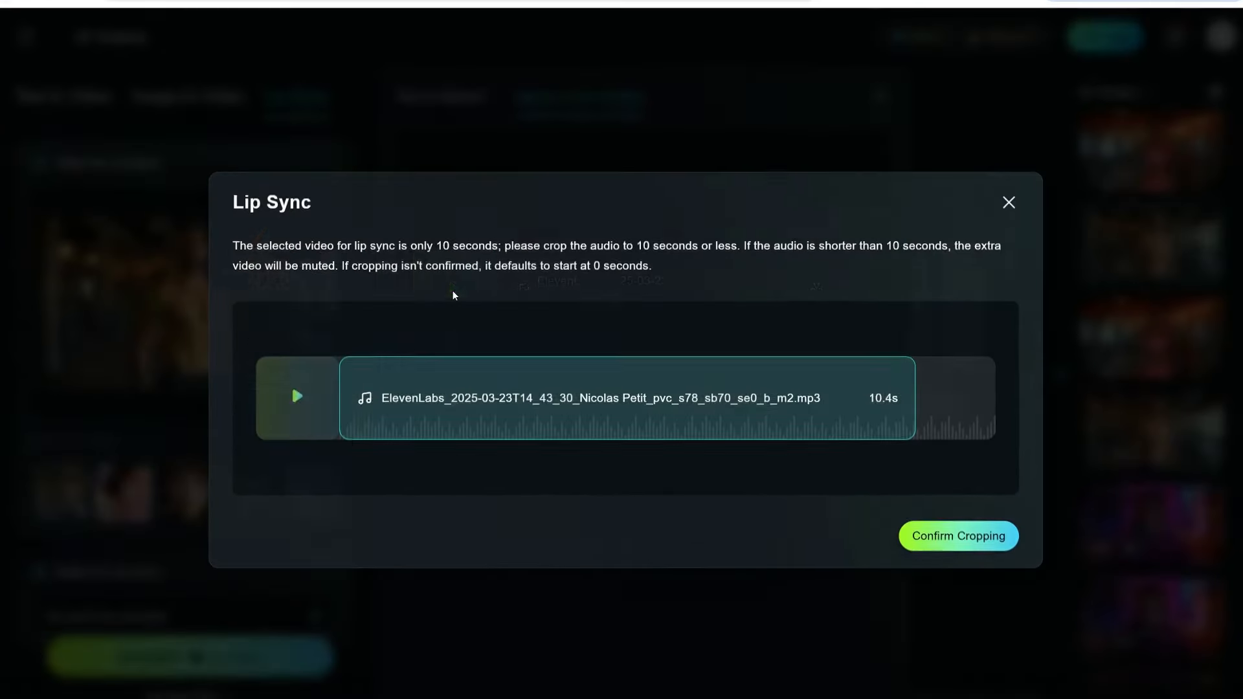
{"action": "left_click", "coordinate": [958, 536]}
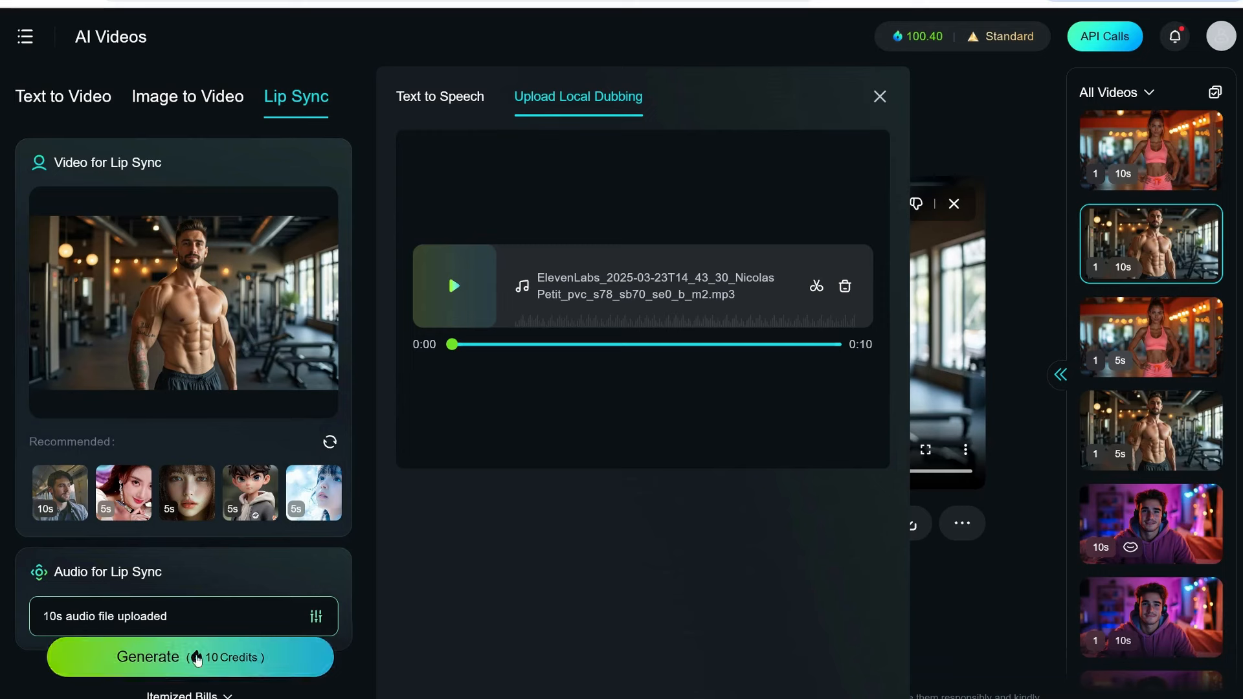